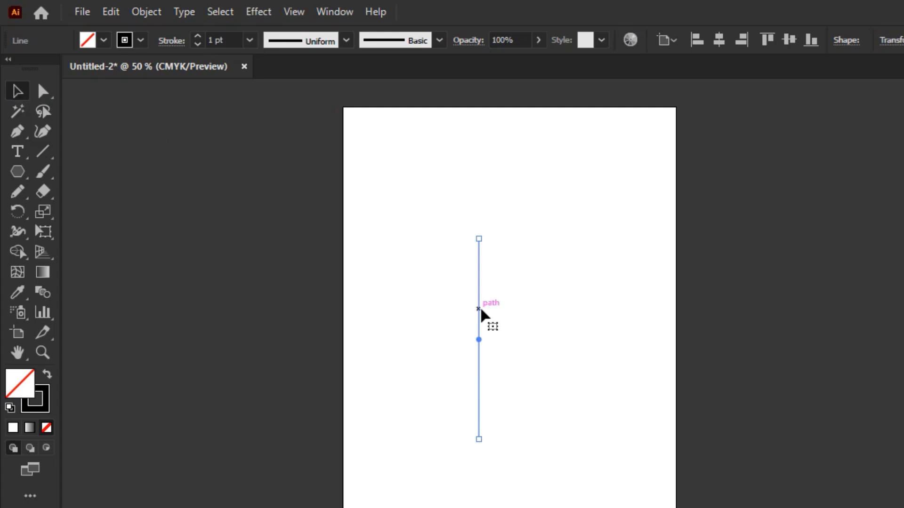
Step: Duplicate the vertical line sideways and repeat the copy to make four evenly spaced parallel lines
left_click_drag(480, 312, 491, 315)
left_click_drag(493, 255, 493, 254)
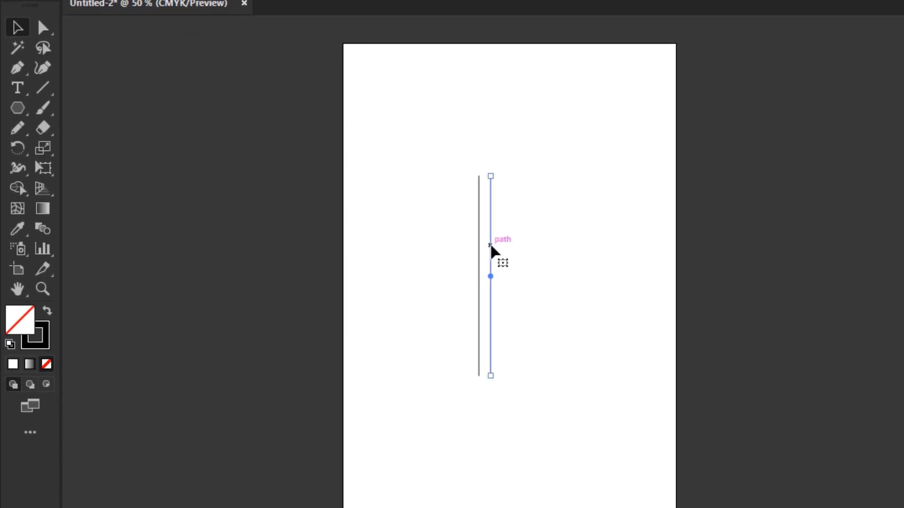
key("ctrl+d")
key("ctrl+d")
Step: Copy all four vertical lines and paste the copy in front of them
left_click_drag(444, 235, 565, 269)
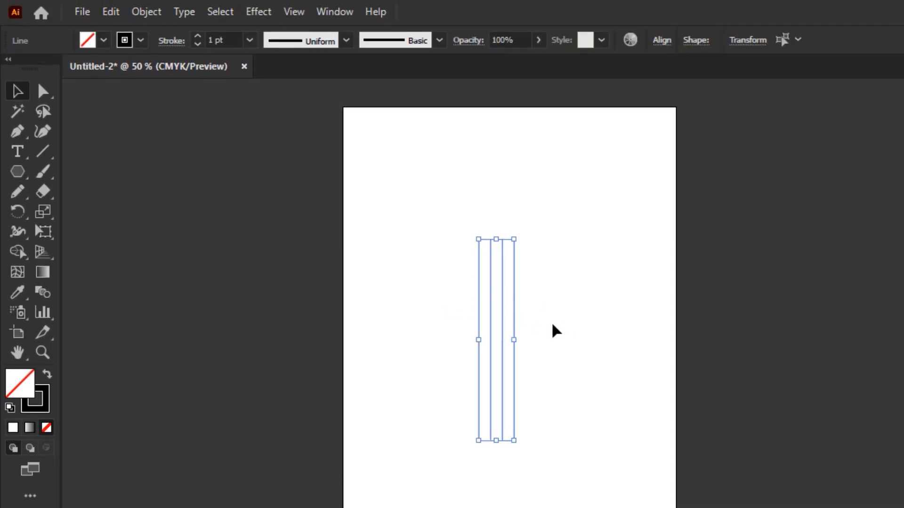
left_click(112, 12)
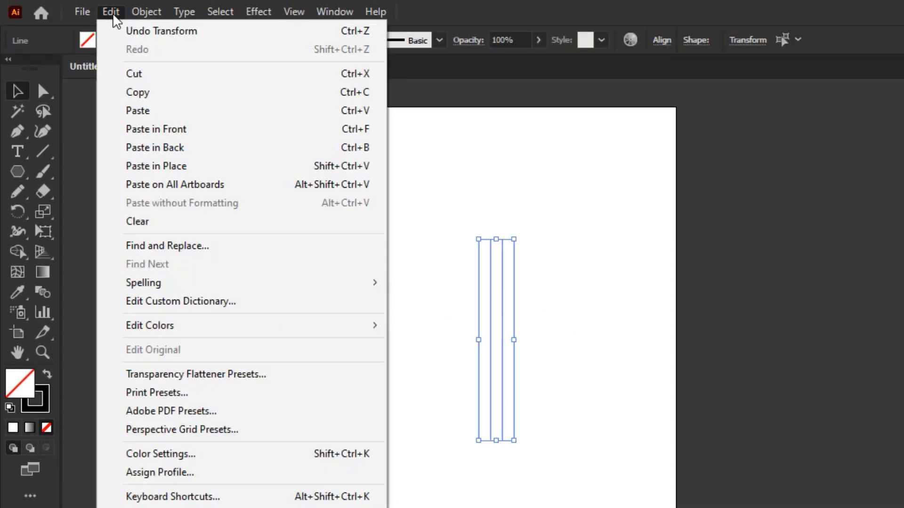
left_click(143, 96)
left_click(115, 13)
left_click(134, 130)
Step: Rotate the two line sets 45° in opposite directions so they cross as a symmetrical X-shaped grid
left_click_drag(517, 231, 463, 235)
key("shift")
key("shift")
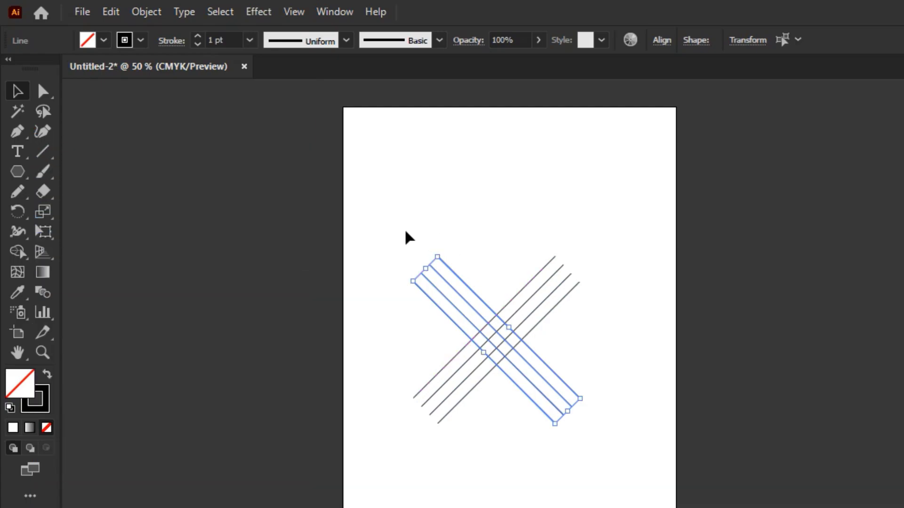
Step: Enlarge all the crossed lines together proportionally about their centre
left_click_drag(500, 333, 650, 470)
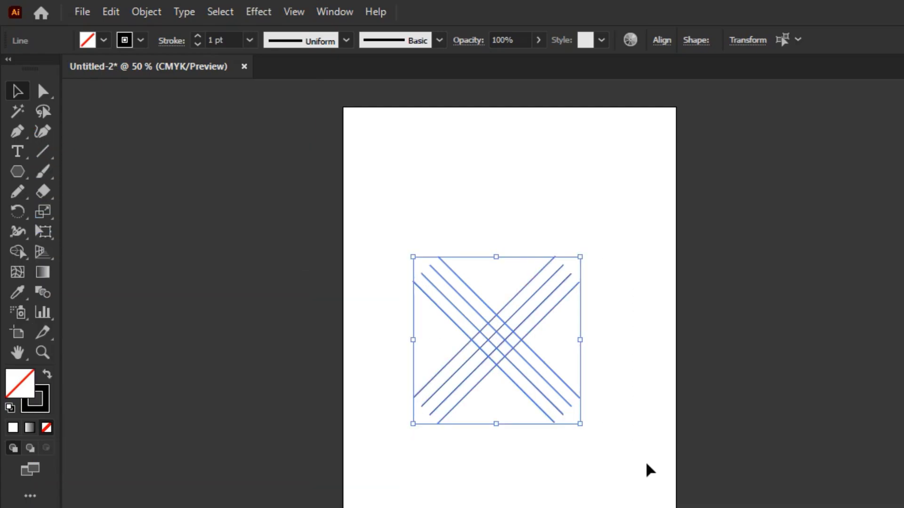
left_click_drag(579, 425, 666, 507)
left_click(520, 339)
left_click_drag(521, 339, 708, 299)
left_click_drag(599, 270, 619, 267)
key("ctrl+a")
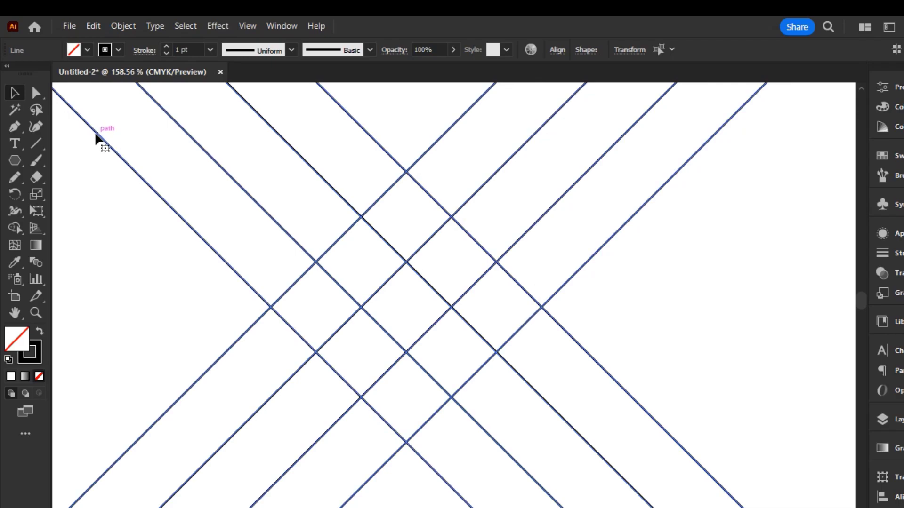
Step: Draw an unfilled hexagon with two vertical sides over the central grid, its top and bottom corners near the outermost line intersections
left_click(15, 160)
left_click_drag(405, 304, 481, 402)
left_click_drag(534, 186, 452, 170)
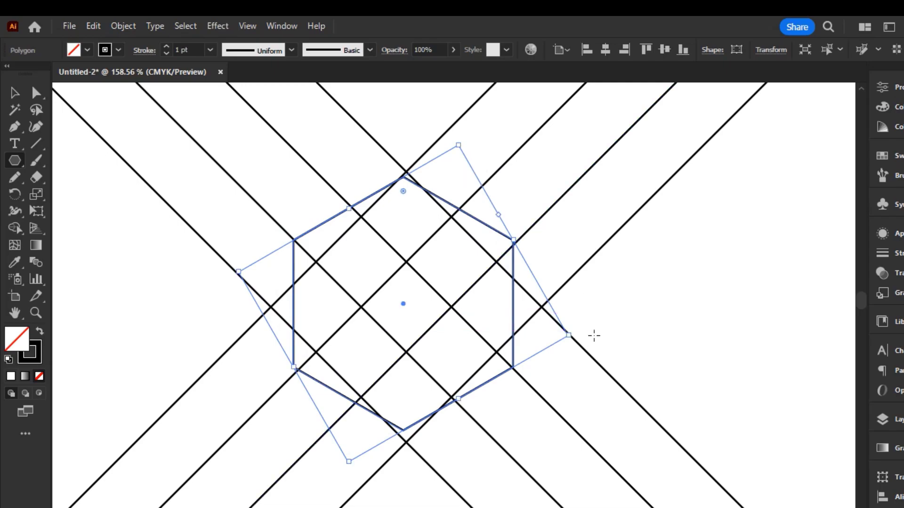
left_click_drag(470, 402, 469, 400)
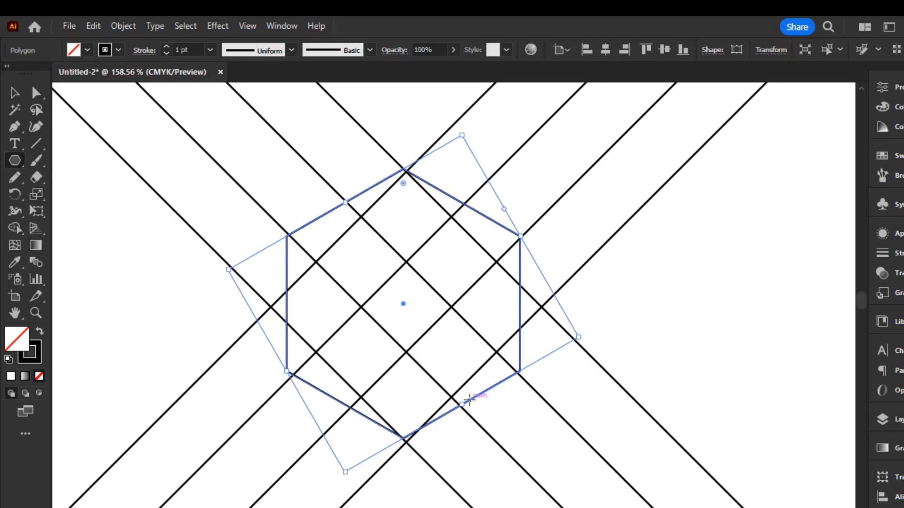
Step: Nudge the hexagon right and down until its top and bottom corners sit on the outermost line intersections
key("Right")
key("Right")
key("Right")
key("Right")
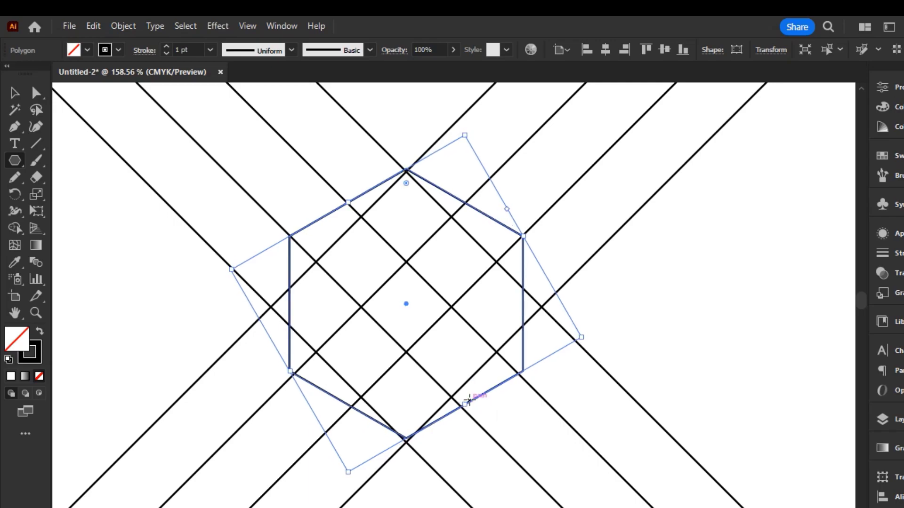
key("Down")
key("Down")
key("Down")
key("Down")
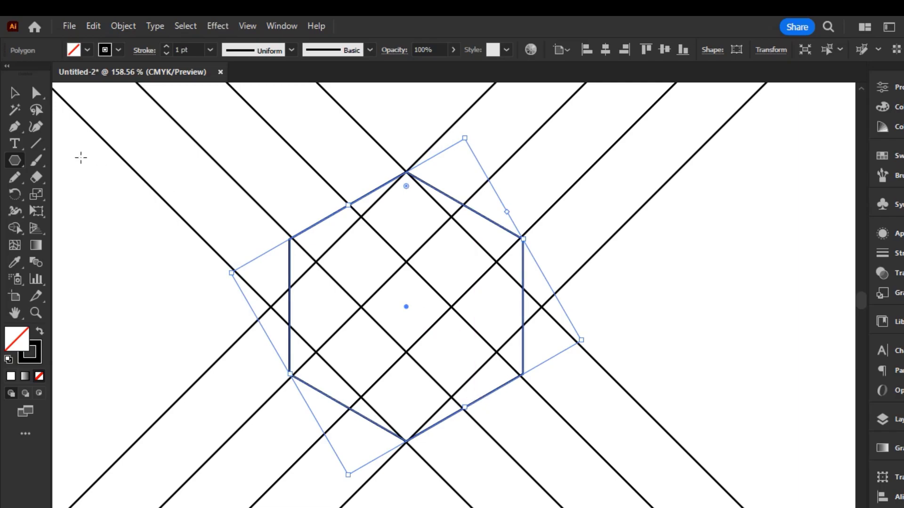
Step: Select all the artwork for the Shape Builder tool and set the fill colour to light blue
key("v")
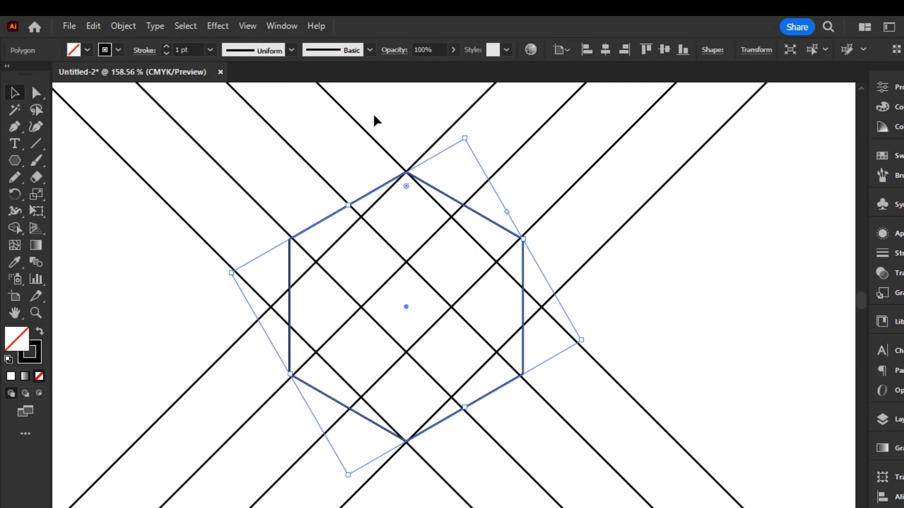
key("ctrl+a")
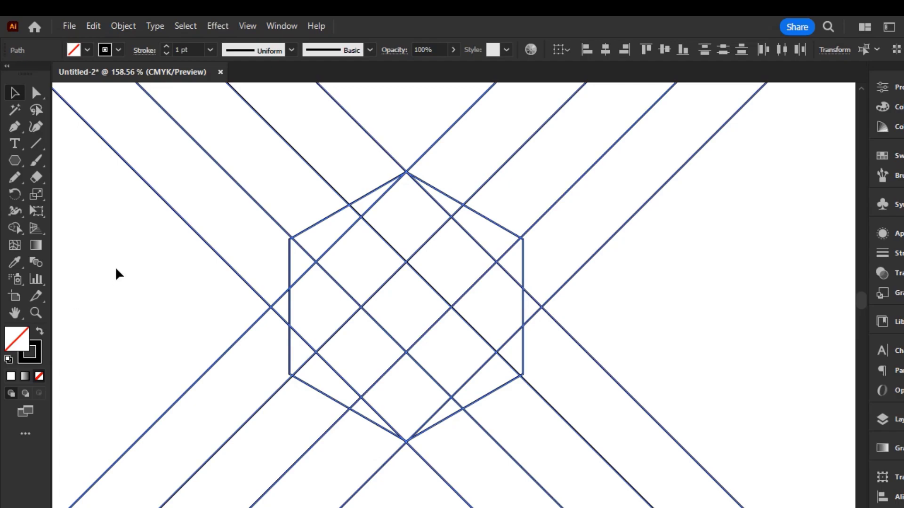
left_click(19, 228)
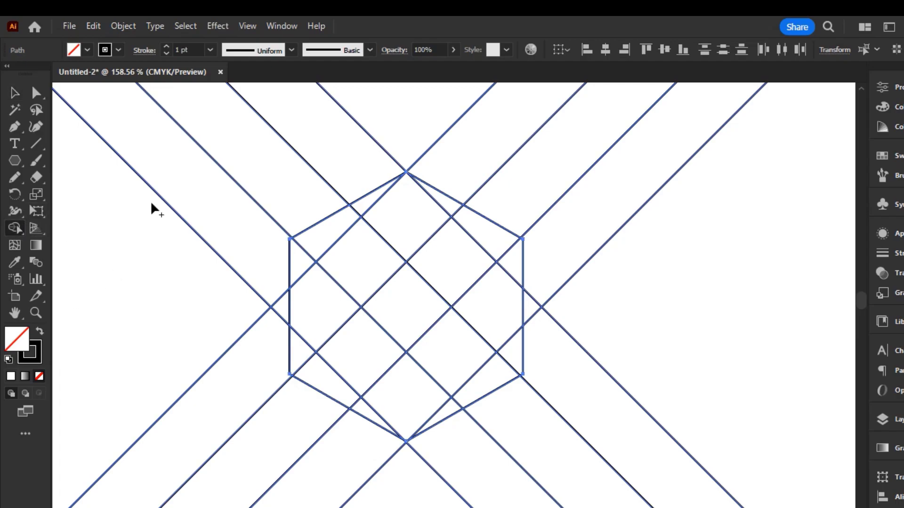
left_click(87, 49)
left_click(79, 75)
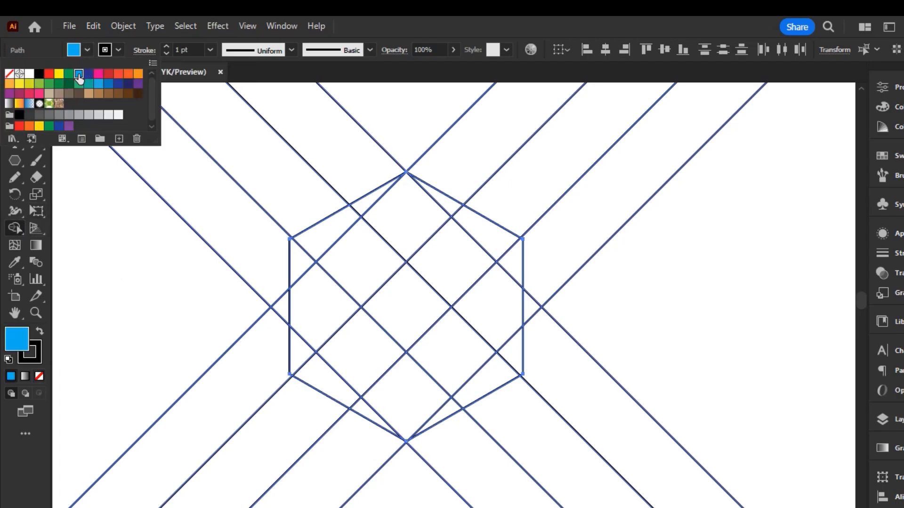
Step: Merge the regions inside the hexagon into four interlocking blue bands around the empty central diamond with Shape Builder
left_click(375, 200)
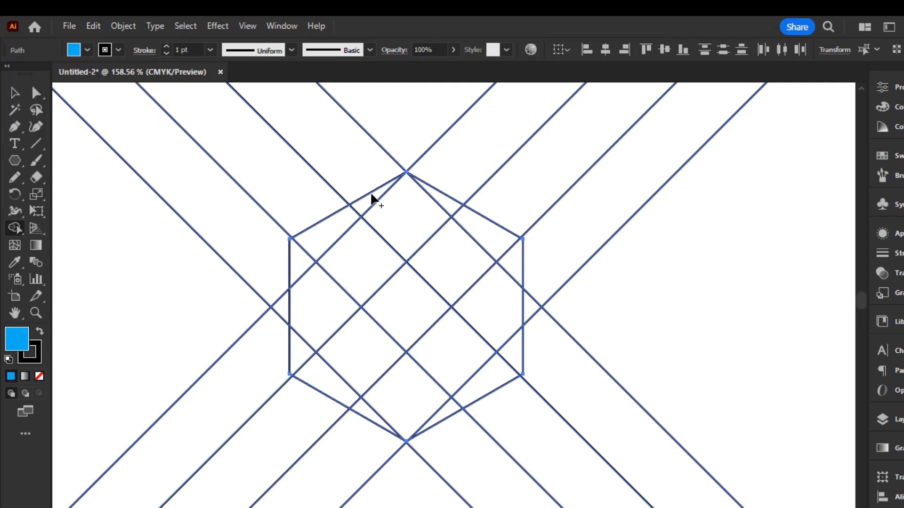
mouse_move(375, 200)
left_mouse_down()
mouse_move(332, 230)
mouse_move(308, 268)
mouse_move(318, 299)
mouse_move(387, 376)
left_mouse_up()
mouse_move(309, 371)
left_mouse_down()
mouse_move(375, 375)
mouse_move(356, 412)
mouse_move(404, 399)
mouse_move(477, 335)
left_mouse_up()
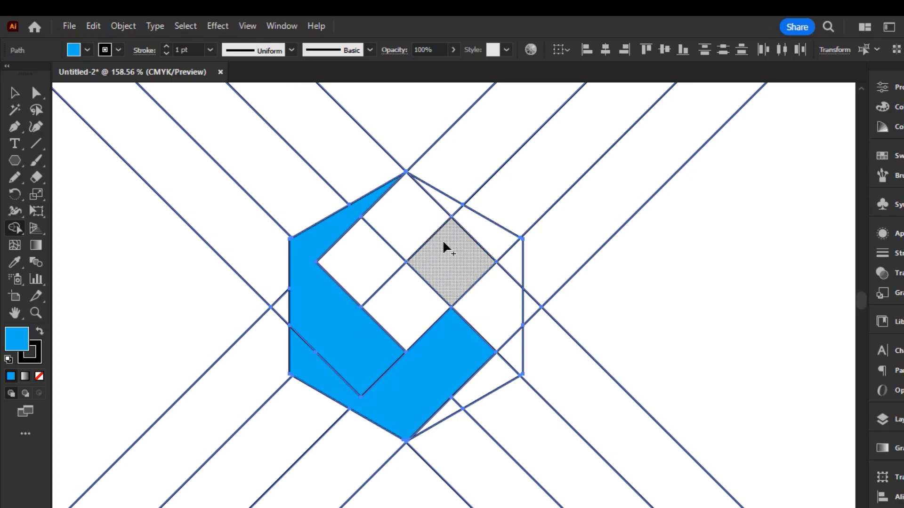
left_click_drag(445, 246, 481, 292)
mouse_move(499, 328)
left_mouse_down()
mouse_move(510, 364)
mouse_move(476, 400)
mouse_move(451, 404)
left_mouse_up()
mouse_move(361, 261)
left_mouse_down()
mouse_move(430, 196)
mouse_move(516, 264)
left_mouse_up()
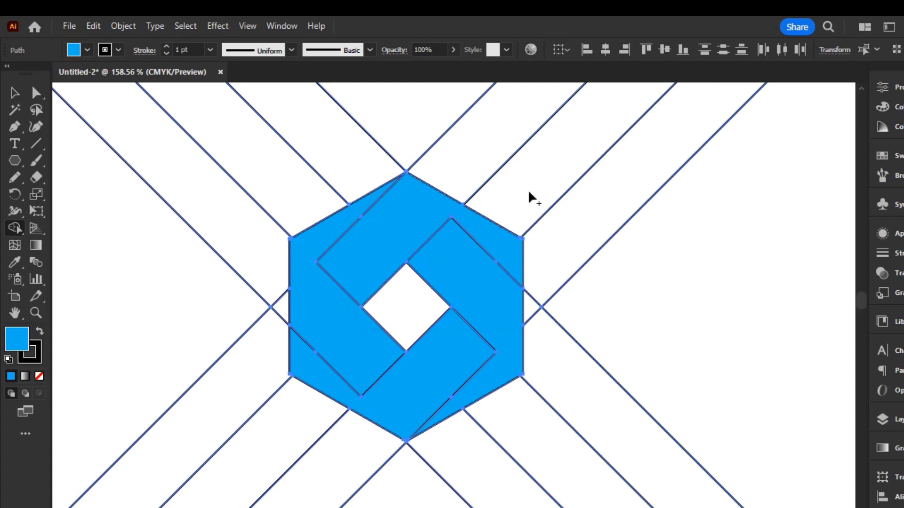
Step: Remove all the line segments extending outside the hexagon with Shape Builder
mouse_move(428, 131)
left_mouse_down()
mouse_move(637, 271)
mouse_move(611, 274)
left_mouse_up()
mouse_move(557, 271)
left_mouse_down()
mouse_move(537, 307)
mouse_move(552, 368)
mouse_move(539, 414)
mouse_move(414, 480)
left_mouse_up()
mouse_move(615, 338)
left_mouse_down()
mouse_move(477, 490)
mouse_move(423, 496)
mouse_move(259, 446)
mouse_move(221, 392)
mouse_move(239, 319)
mouse_move(225, 292)
left_mouse_up()
mouse_move(258, 336)
left_mouse_down()
mouse_move(276, 304)
mouse_move(228, 292)
mouse_move(220, 240)
mouse_move(270, 175)
mouse_move(367, 134)
mouse_move(261, 179)
left_mouse_up()
left_click_drag(320, 158, 233, 256)
mouse_move(374, 158)
left_mouse_down()
mouse_move(415, 168)
mouse_move(348, 168)
left_mouse_up()
Step: Select the whole hexagon artwork and set its stroke to none
left_click(14, 93)
key("ctrl+a")
left_click(87, 49)
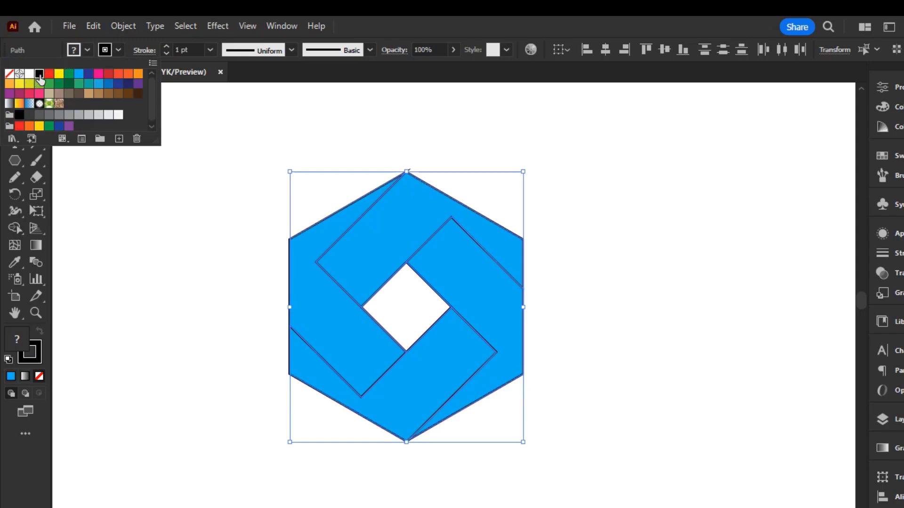
left_click(10, 73)
left_click(165, 175)
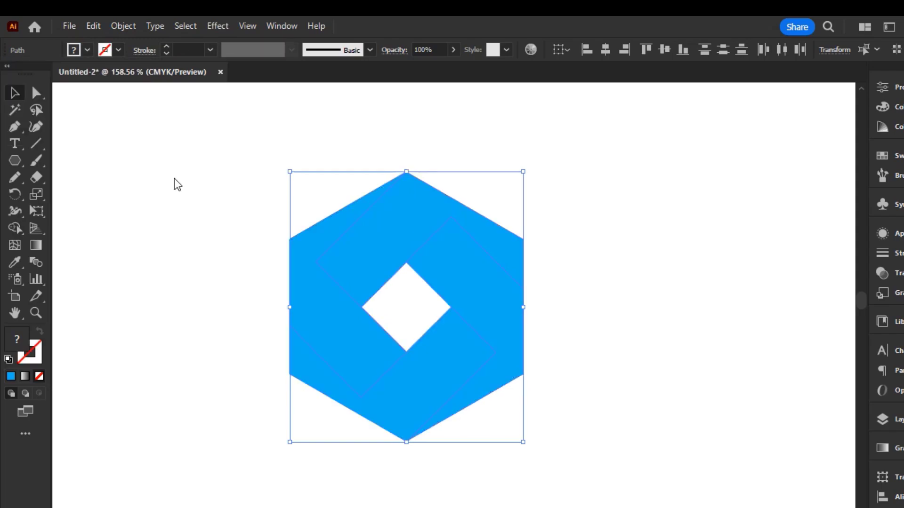
left_click(182, 185)
left_click_drag(204, 190, 554, 401)
left_click(675, 381)
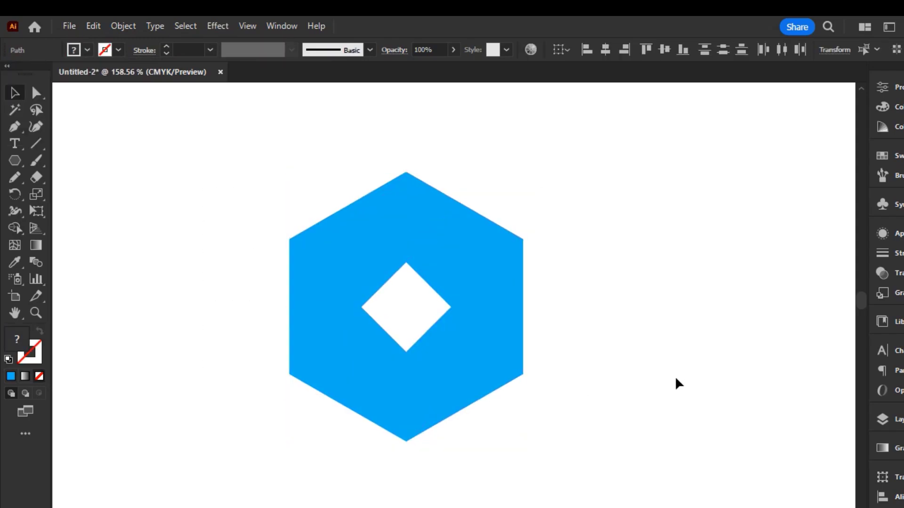
Step: Apply the default white-to-black linear gradient as the fill of all the hexagon pieces
left_click_drag(243, 213, 652, 427)
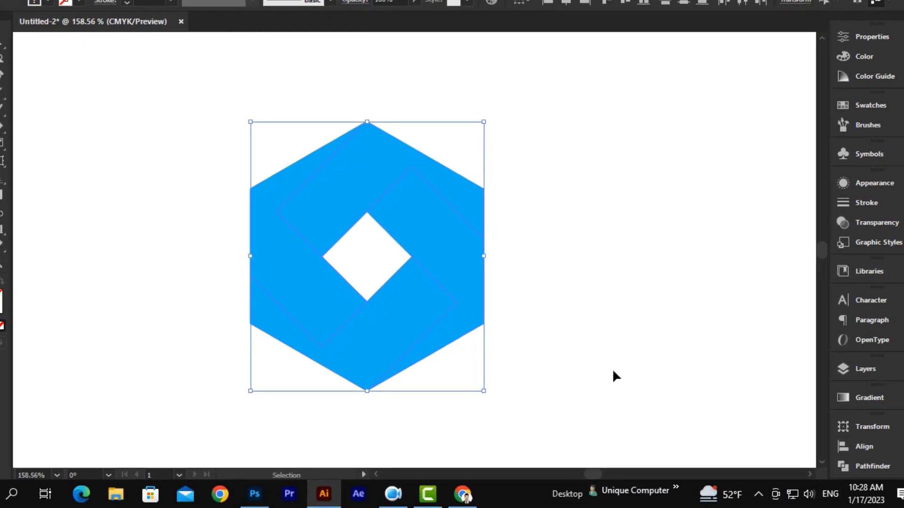
left_click(869, 399)
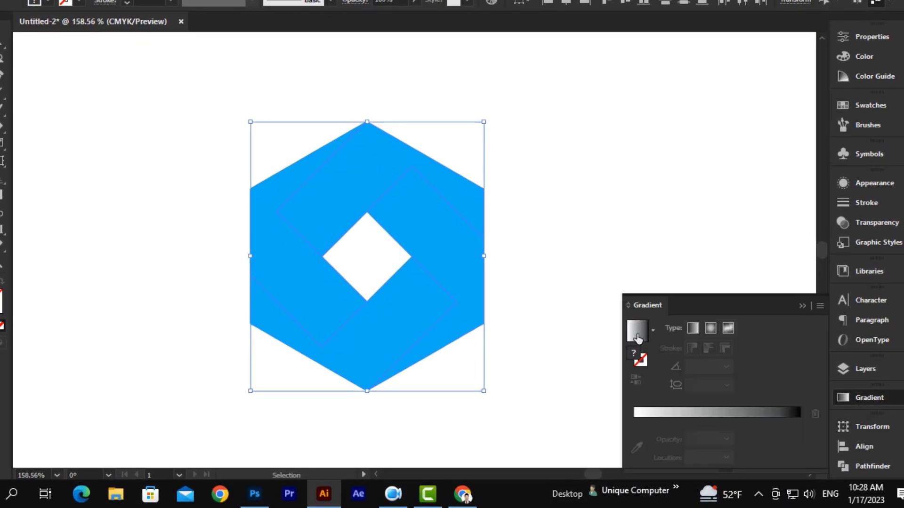
left_click(638, 338)
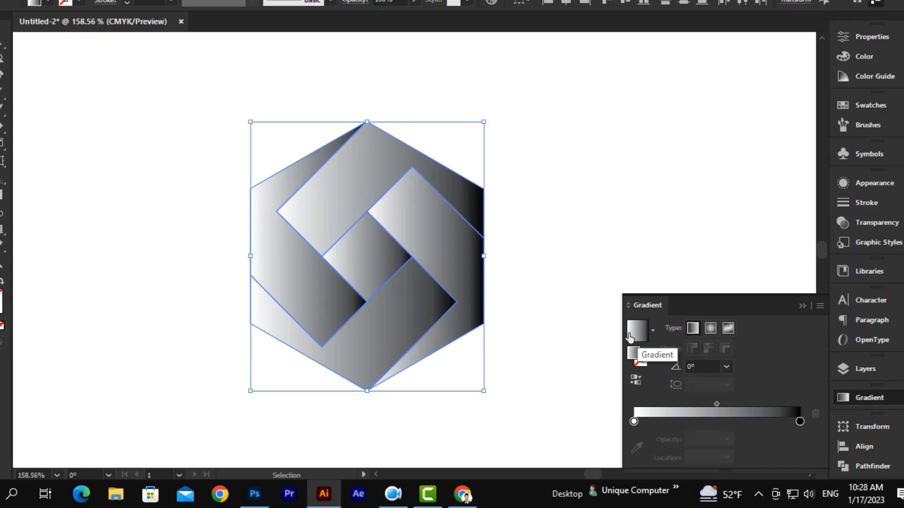
Step: Delete the gradient-filled diamond at the centre of the hexagon
left_click(530, 244)
left_click(364, 259)
key("Delete")
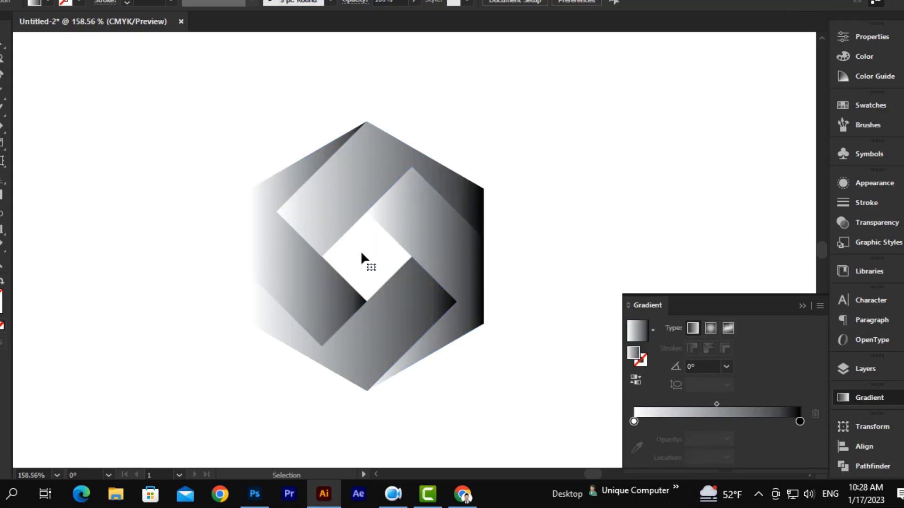
Step: Select all four bands and change the gradient's white starting stop to light blue
left_click_drag(140, 133, 519, 387)
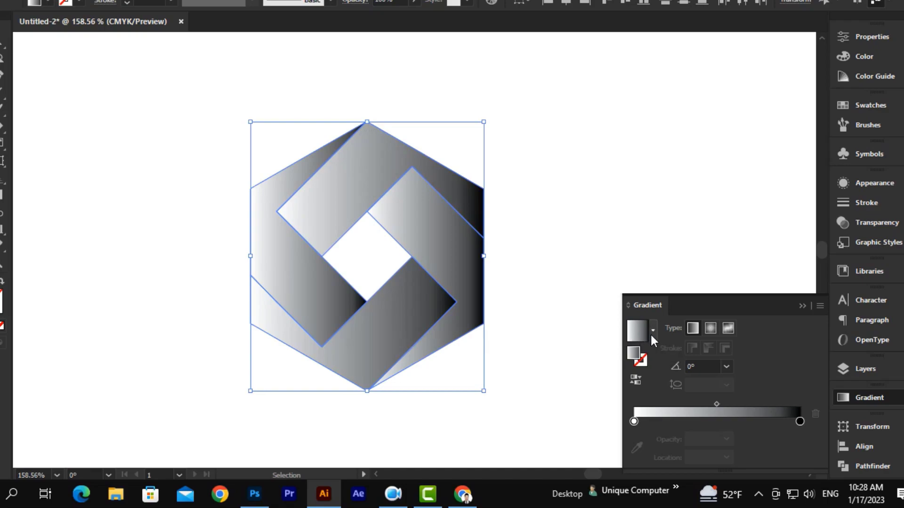
left_click(634, 421)
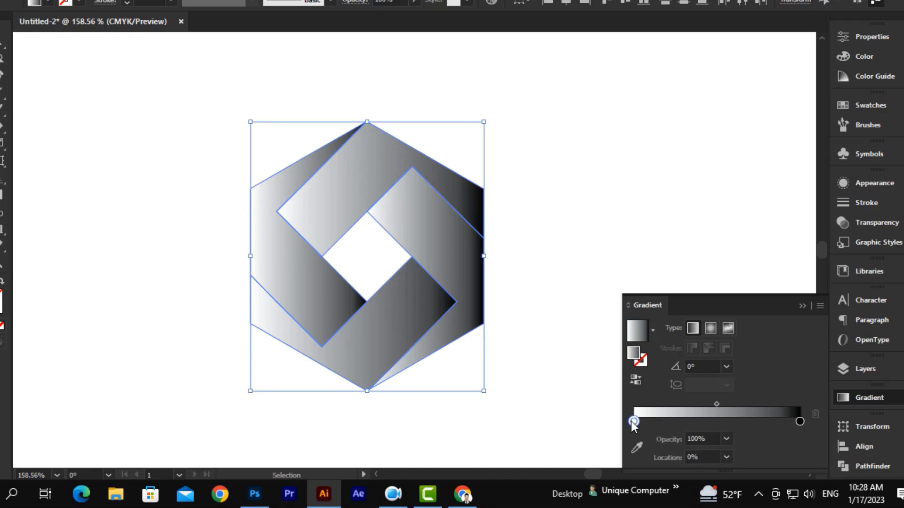
double_click(633, 421)
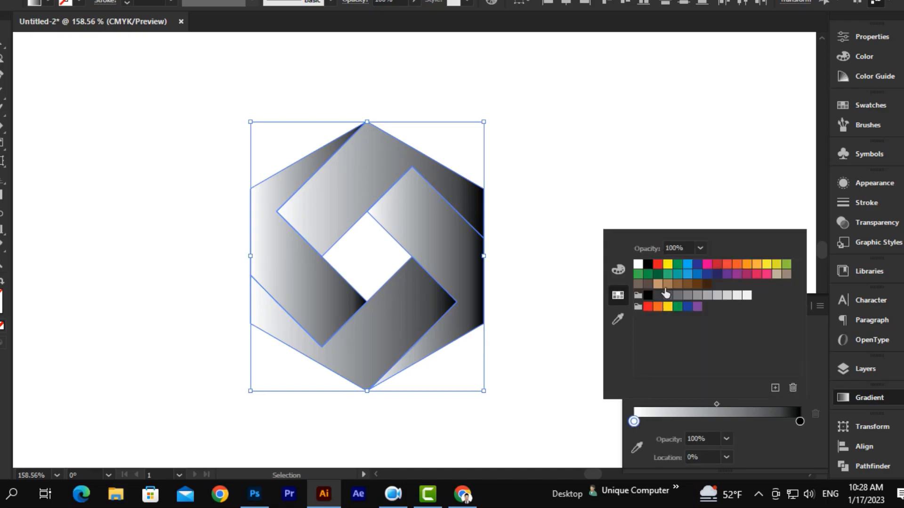
left_click(688, 267)
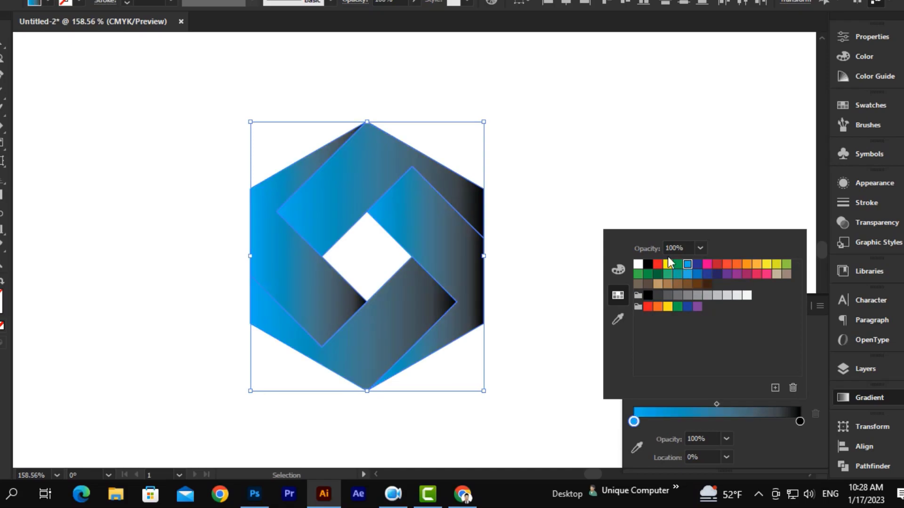
left_click(586, 199)
left_click(583, 198)
Step: Reverse the gradient direction on the hexagon's left band and on its bottom band
left_click(297, 281)
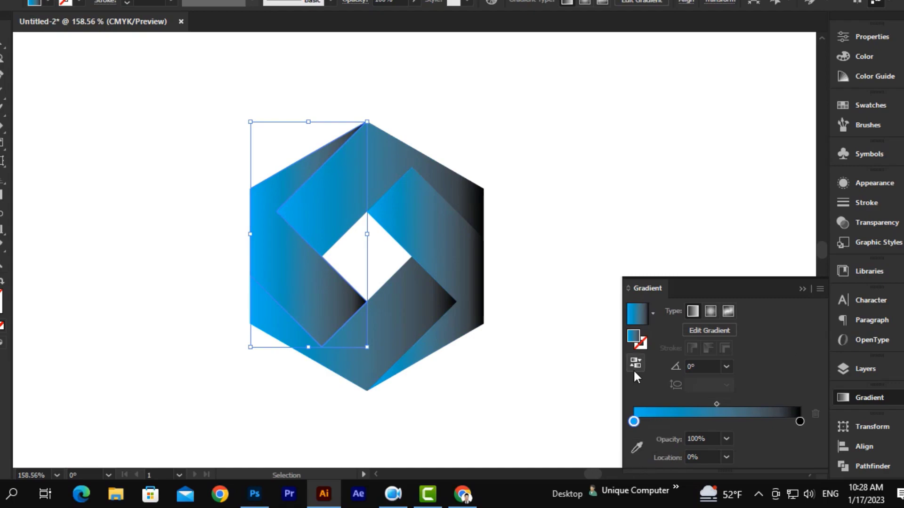
left_click(635, 364)
left_click(510, 375)
left_click(284, 331)
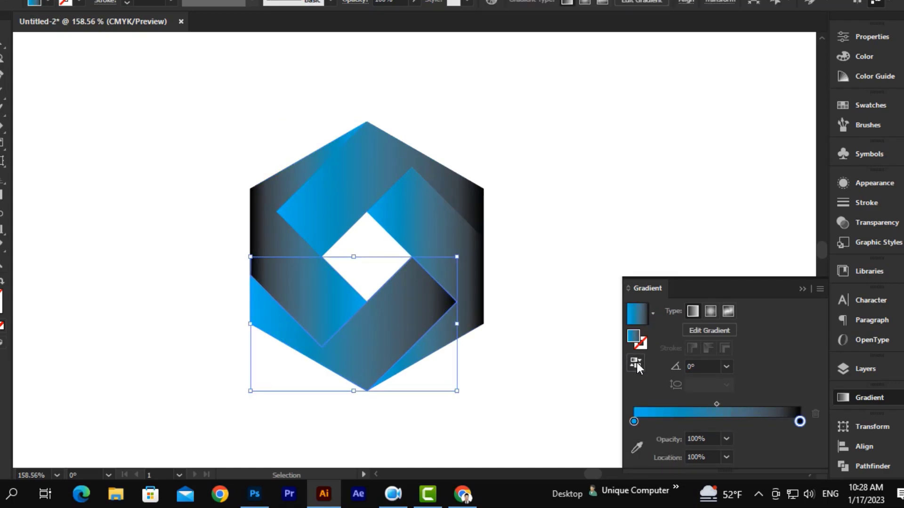
left_click(636, 362)
left_click(532, 372)
Step: Reverse the gradient direction on the hexagon's right band and on its top band
left_click(444, 269)
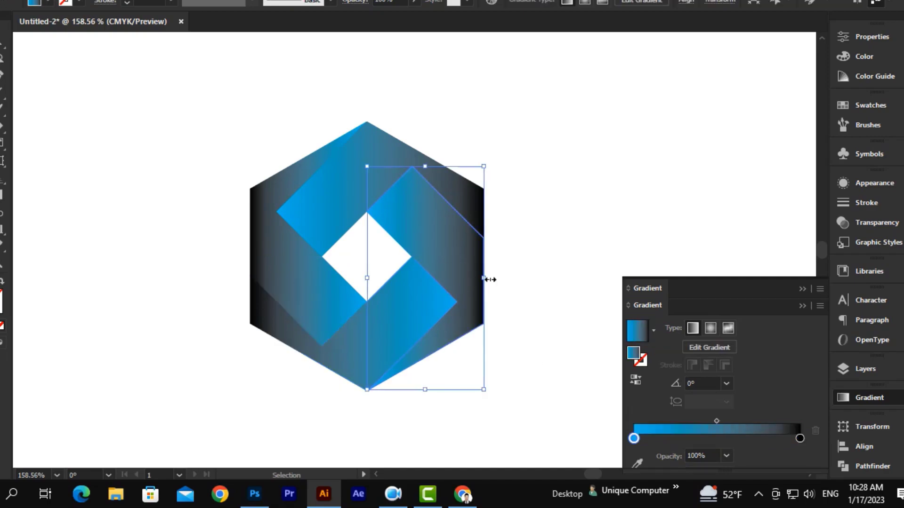
left_click(636, 364)
left_click(526, 333)
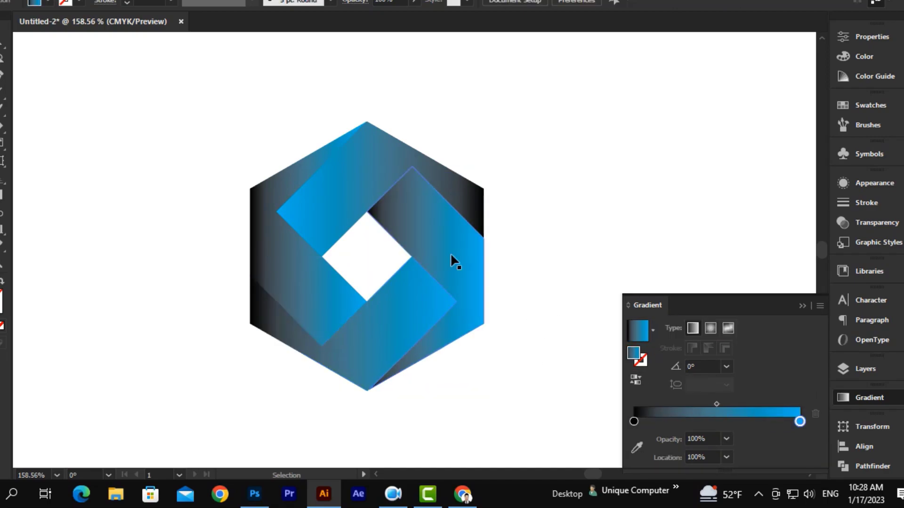
left_click(341, 210)
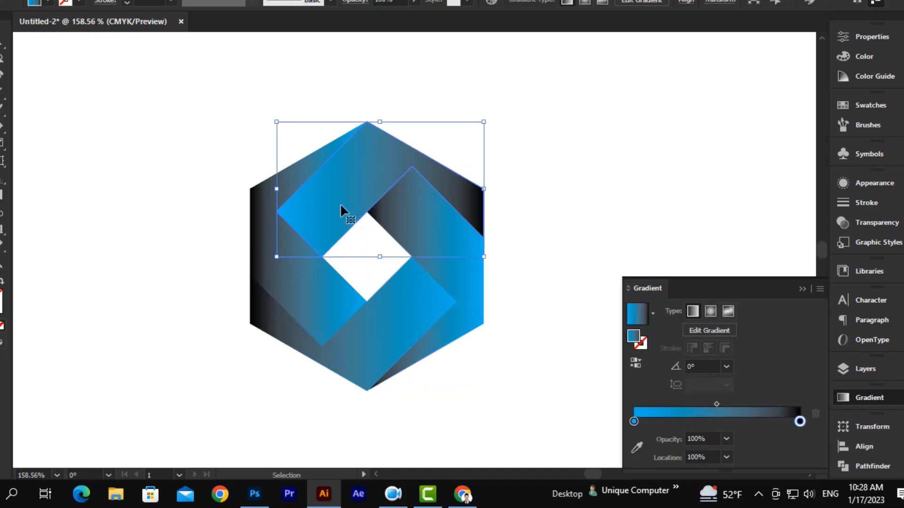
left_click(635, 362)
left_click(570, 291)
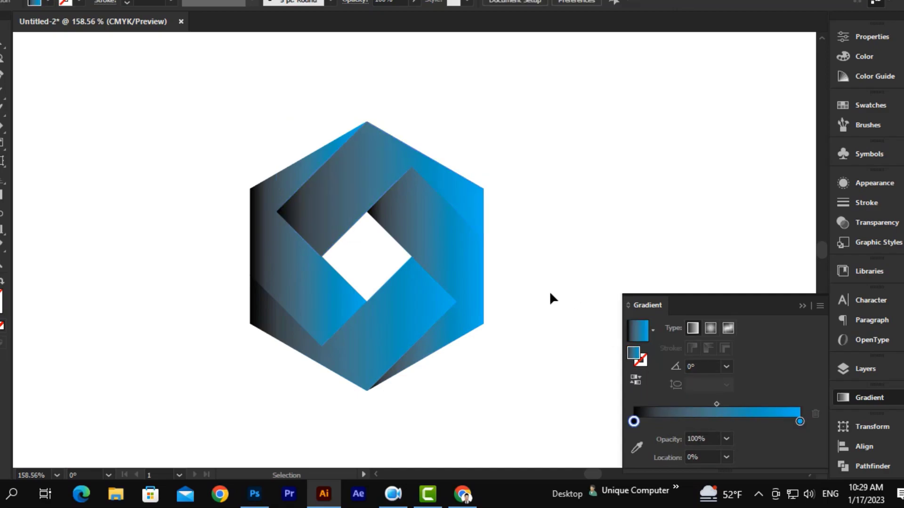
Step: Reverse the bottom band's gradient again so that it runs from blue to black
left_click(419, 317)
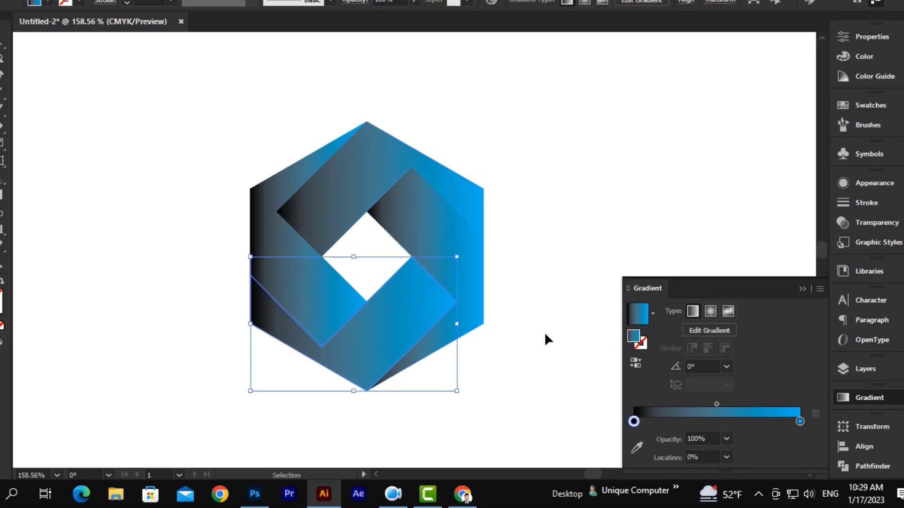
left_click(635, 363)
left_click(524, 354)
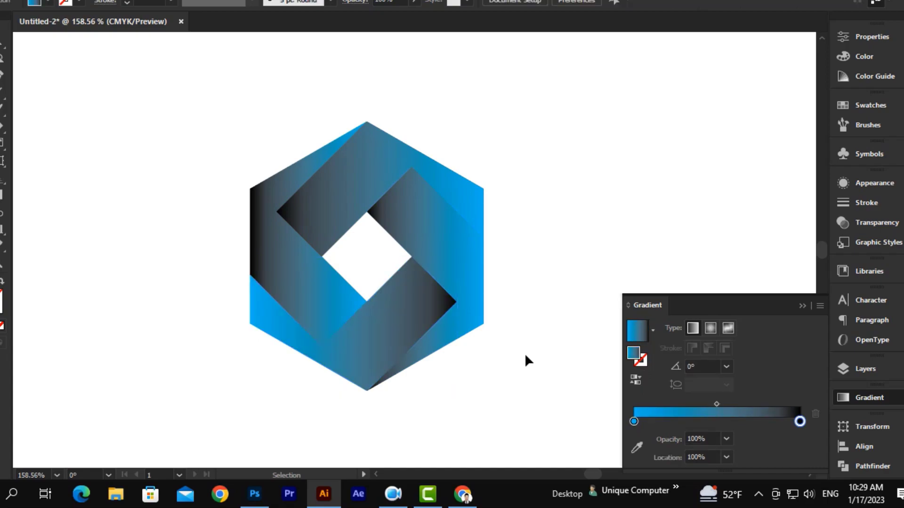